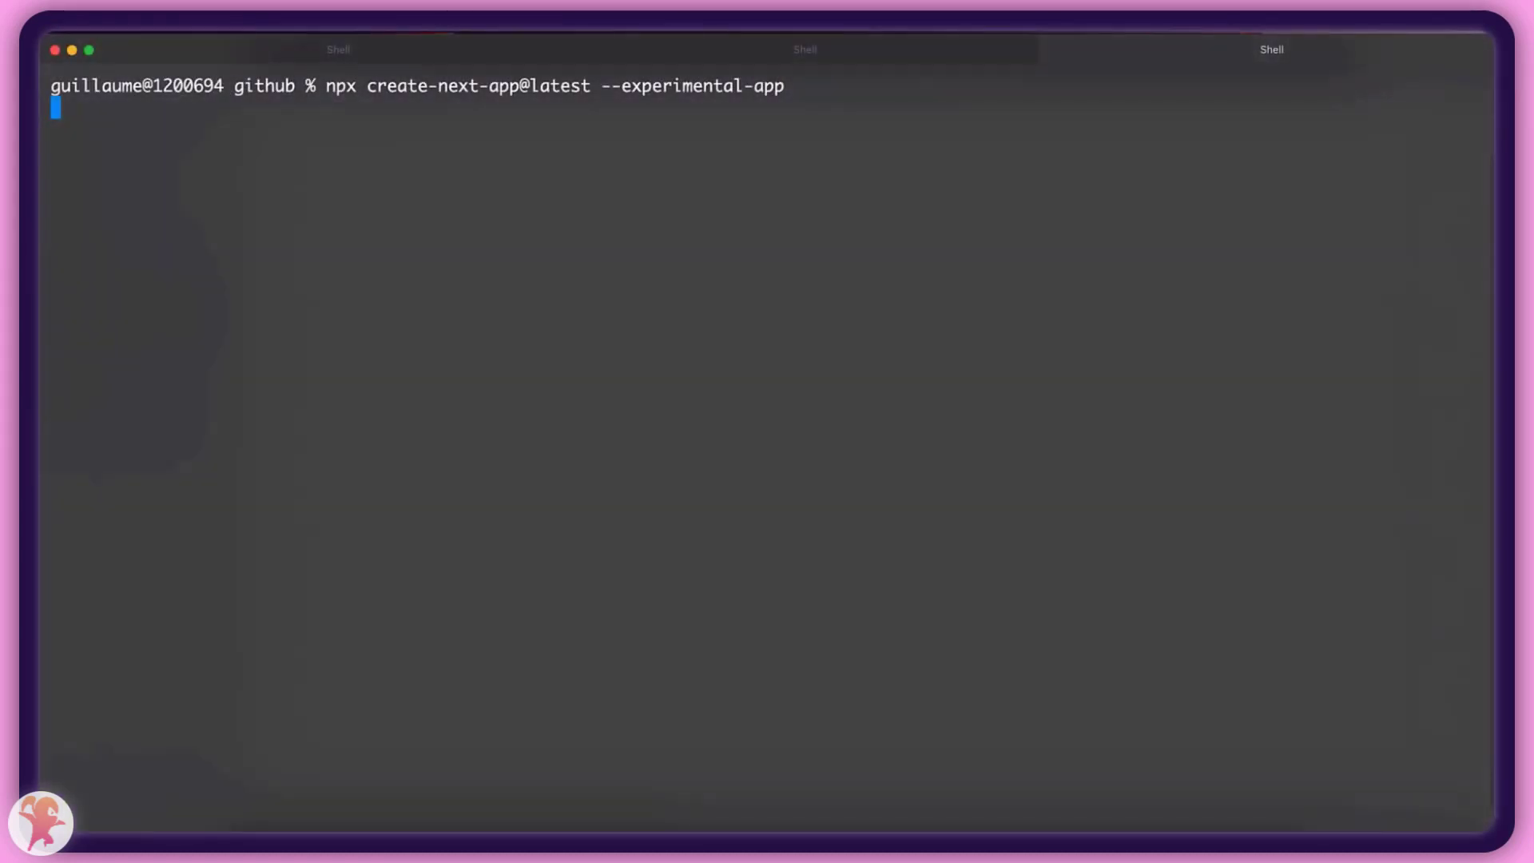
Accept the default project name my-app at the create-next-app prompt.
{"action": "key", "text": "Return"}
{"action": "key", "text": "Return"}
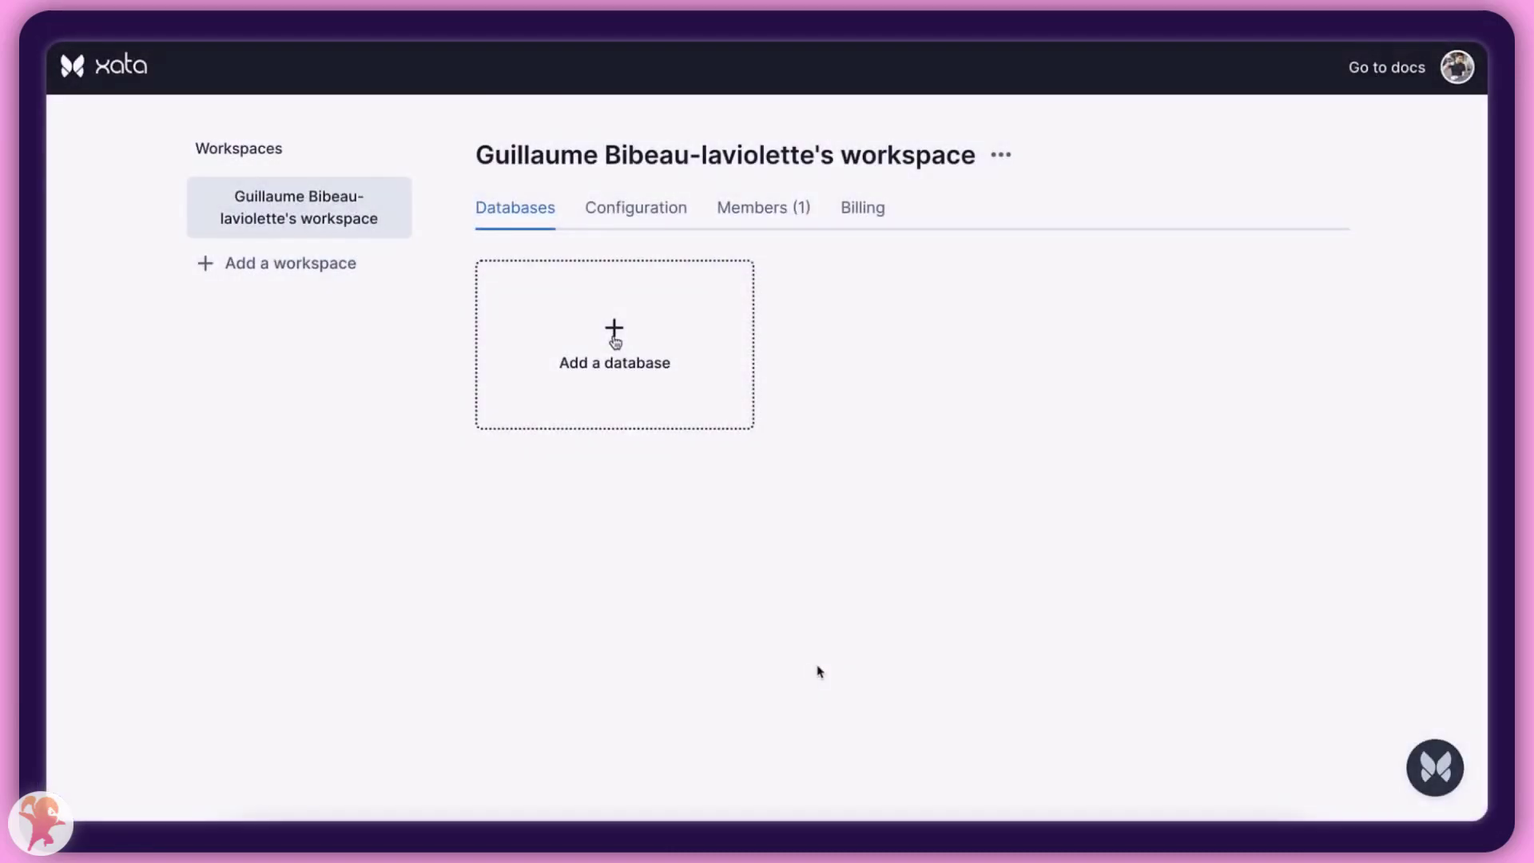
Create the server-components database in us-east-1 and start it with sample data tables.
{"action": "left_click", "coordinate": [616, 339]}
{"action": "type", "text": "server-components"}
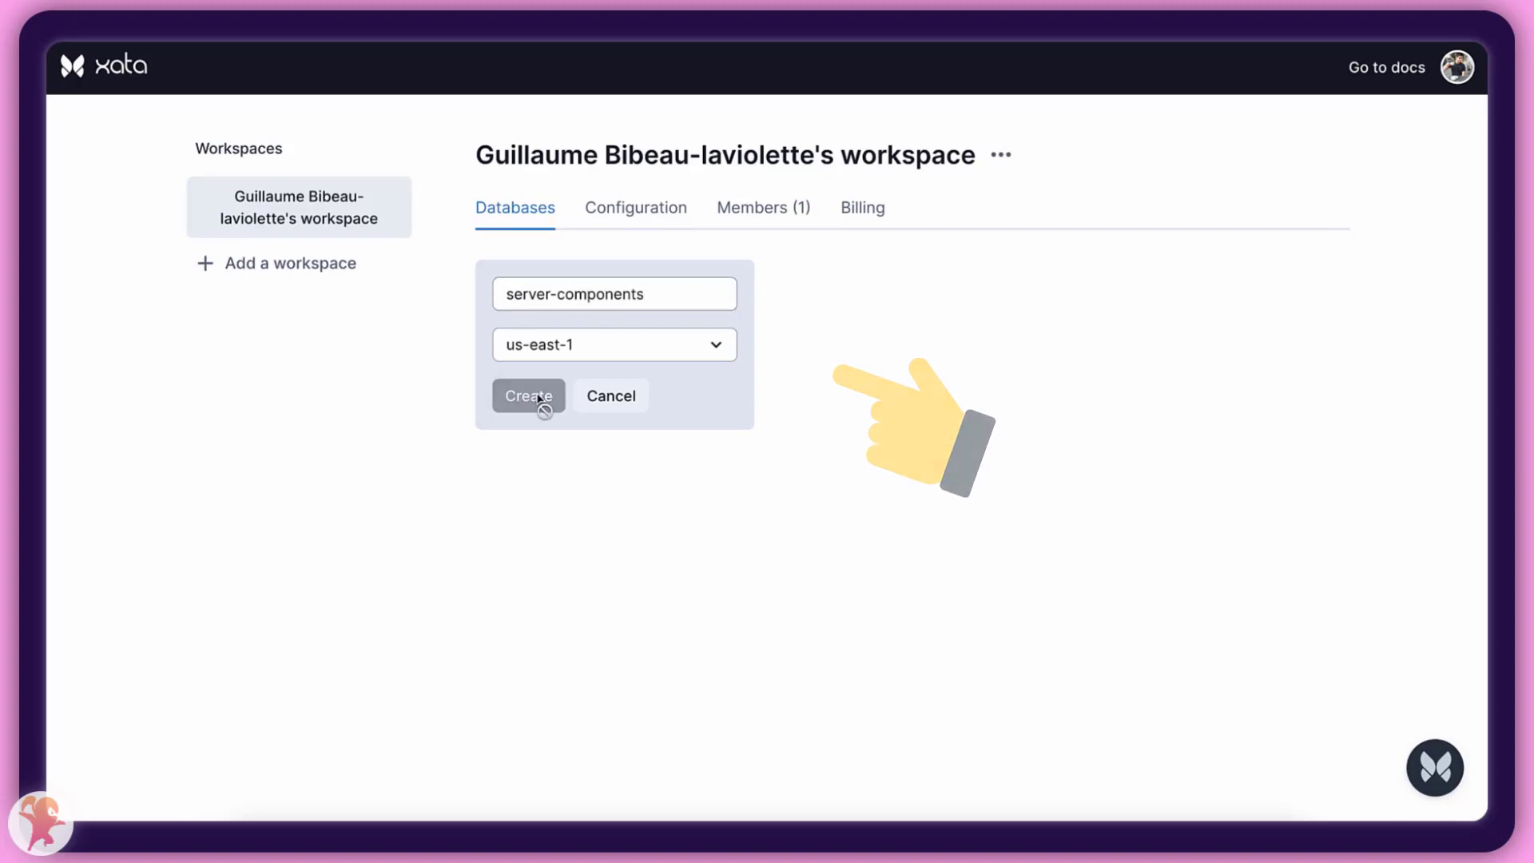
{"action": "left_click", "coordinate": [528, 396]}
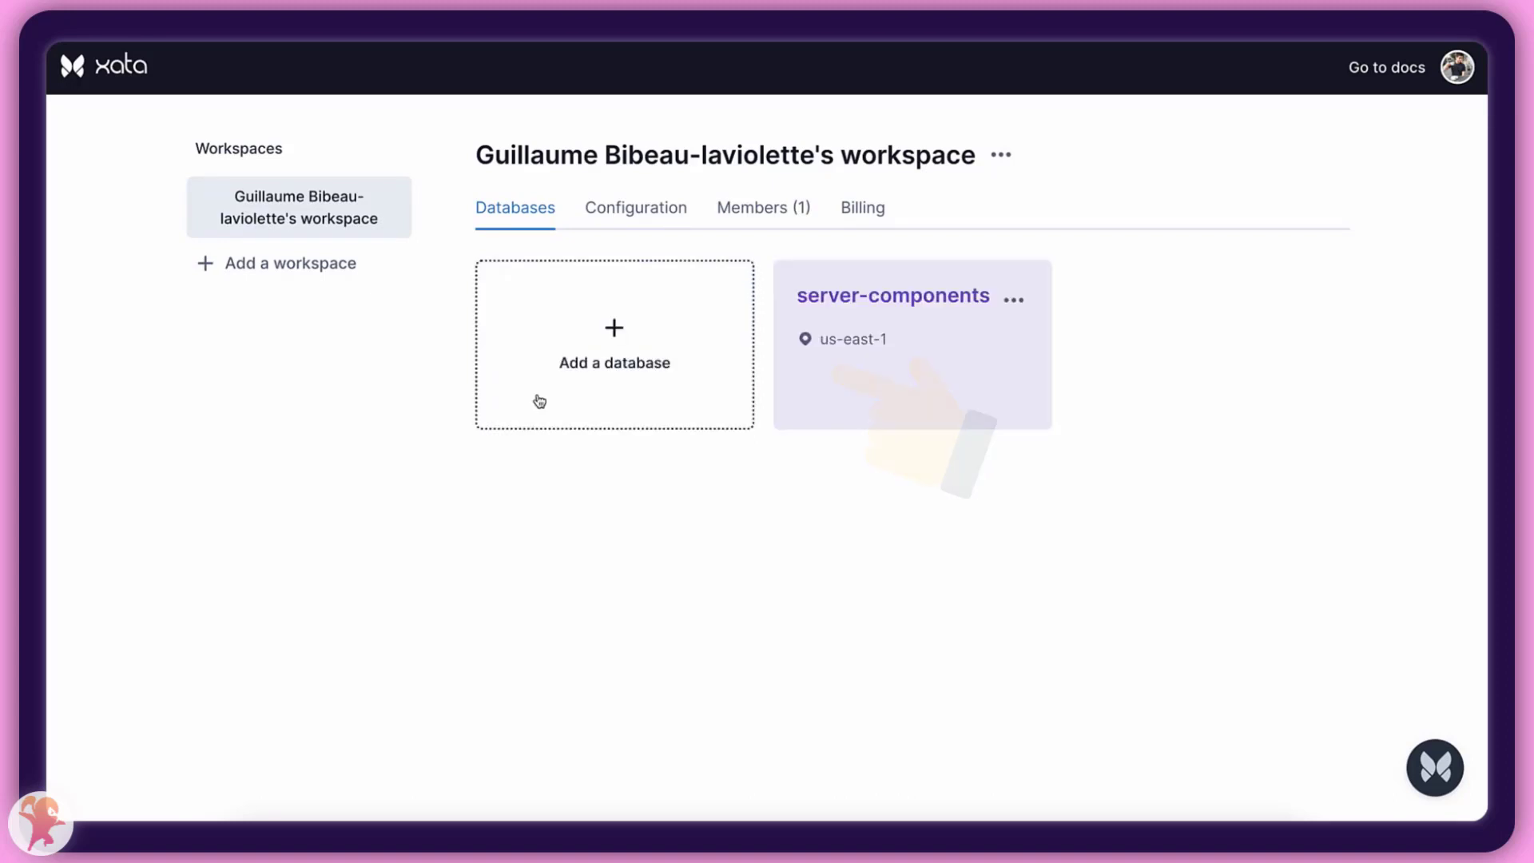
{"action": "left_click", "coordinate": [895, 308]}
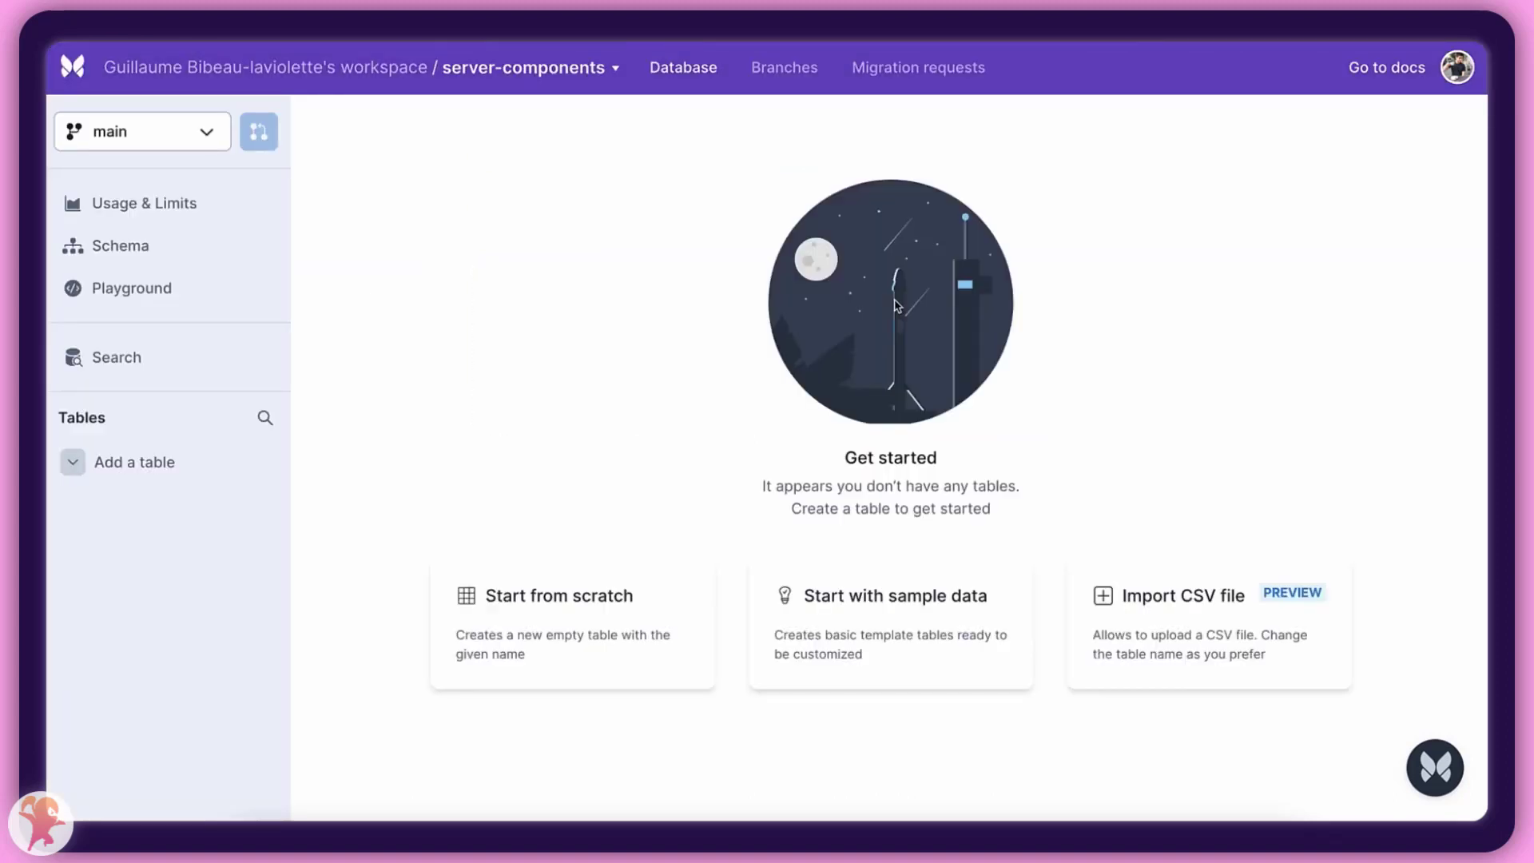
{"action": "left_click", "coordinate": [899, 611]}
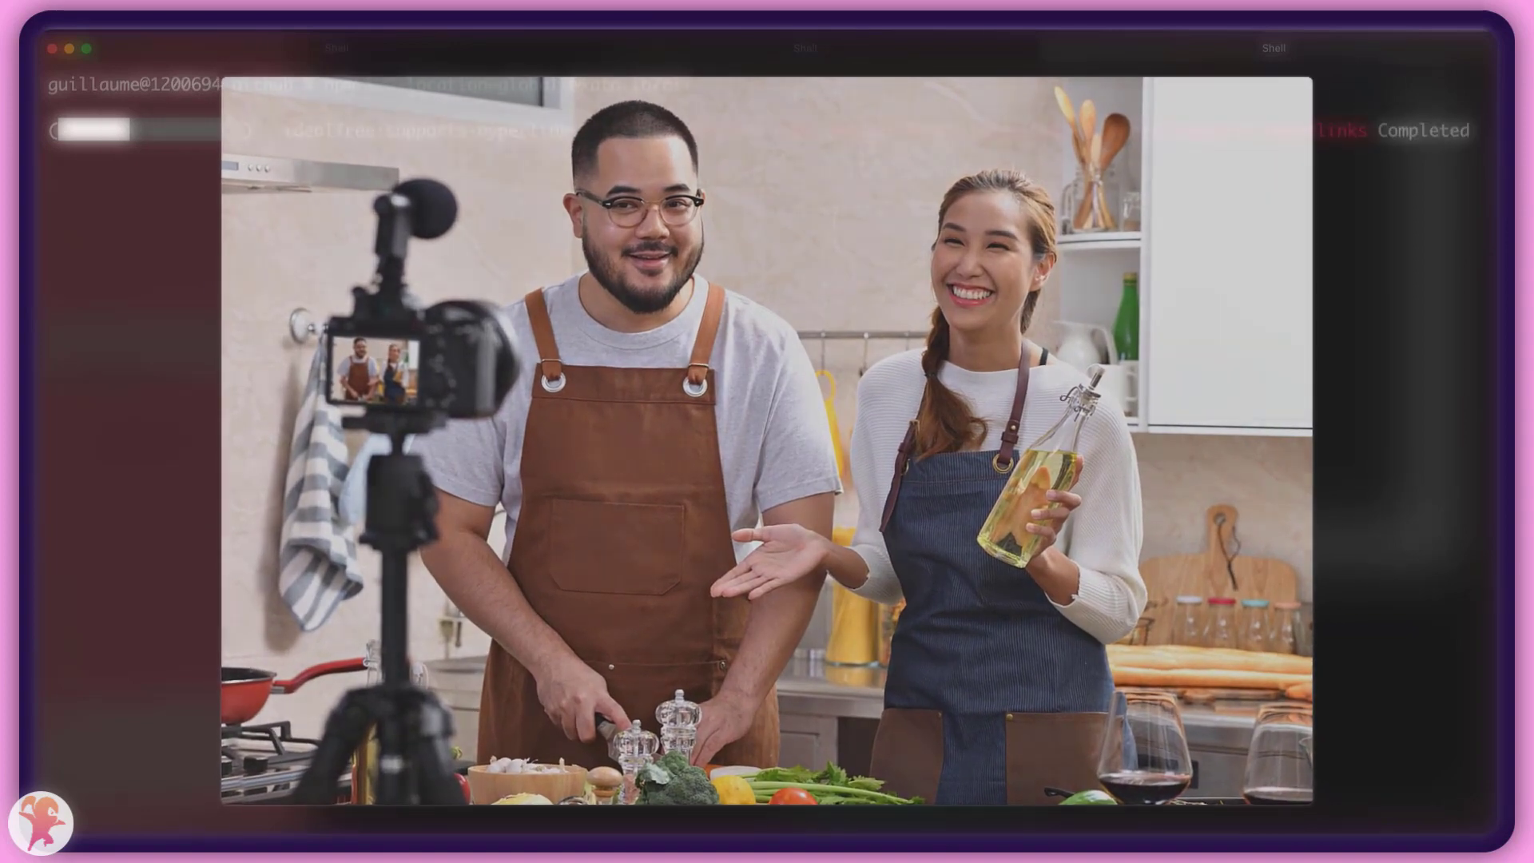
{"action": "type", "text": "xata auth l"}
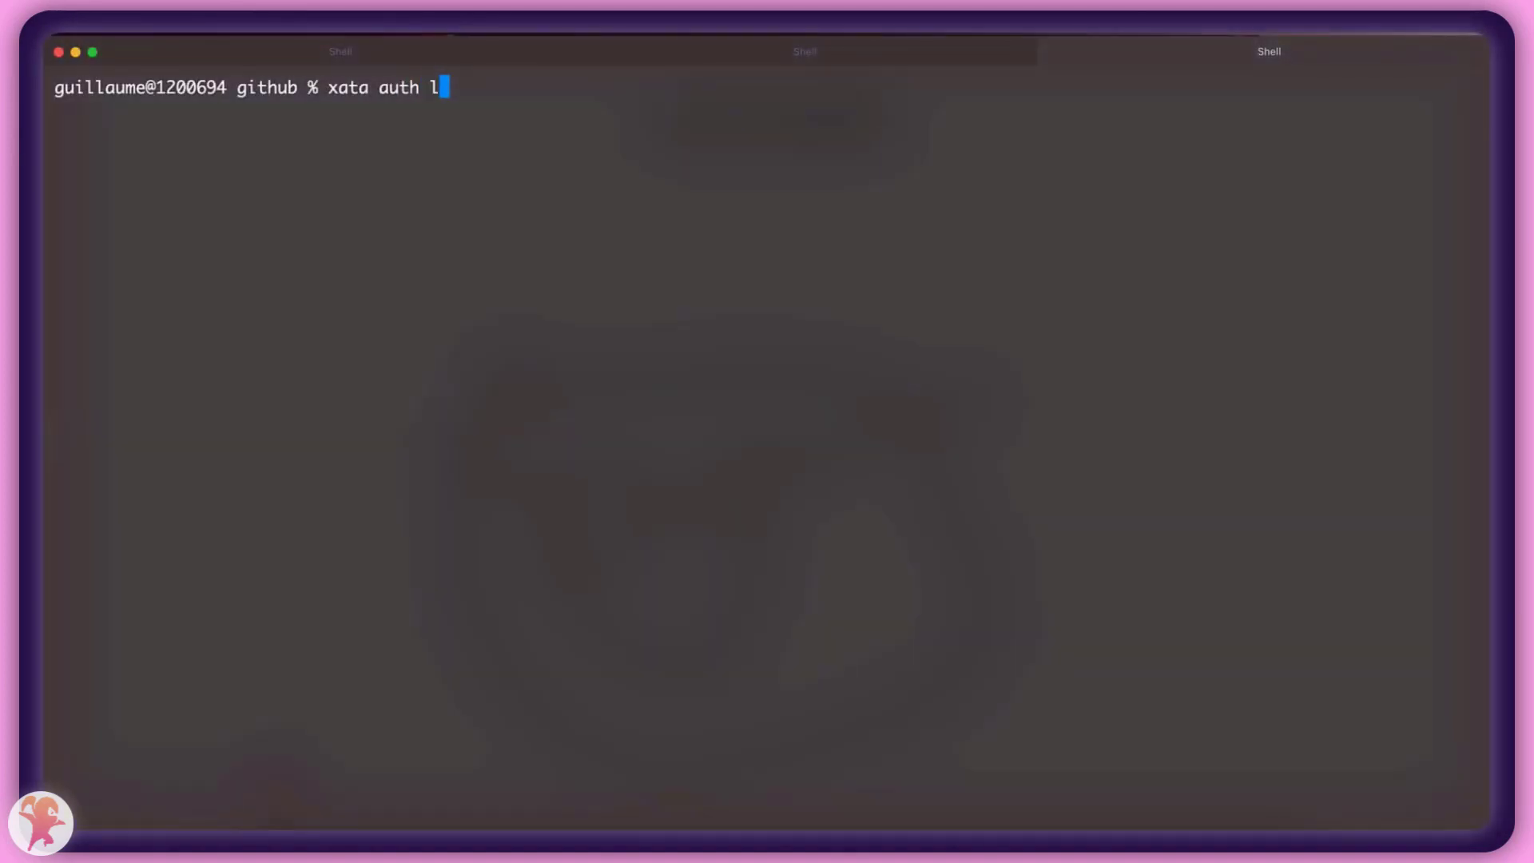
{"action": "type", "text": "ogin"}
Run xata auth login, overwrite existing credentials and create a new API key in the browser.
{"action": "key", "text": "Return"}
{"action": "type", "text": "y"}
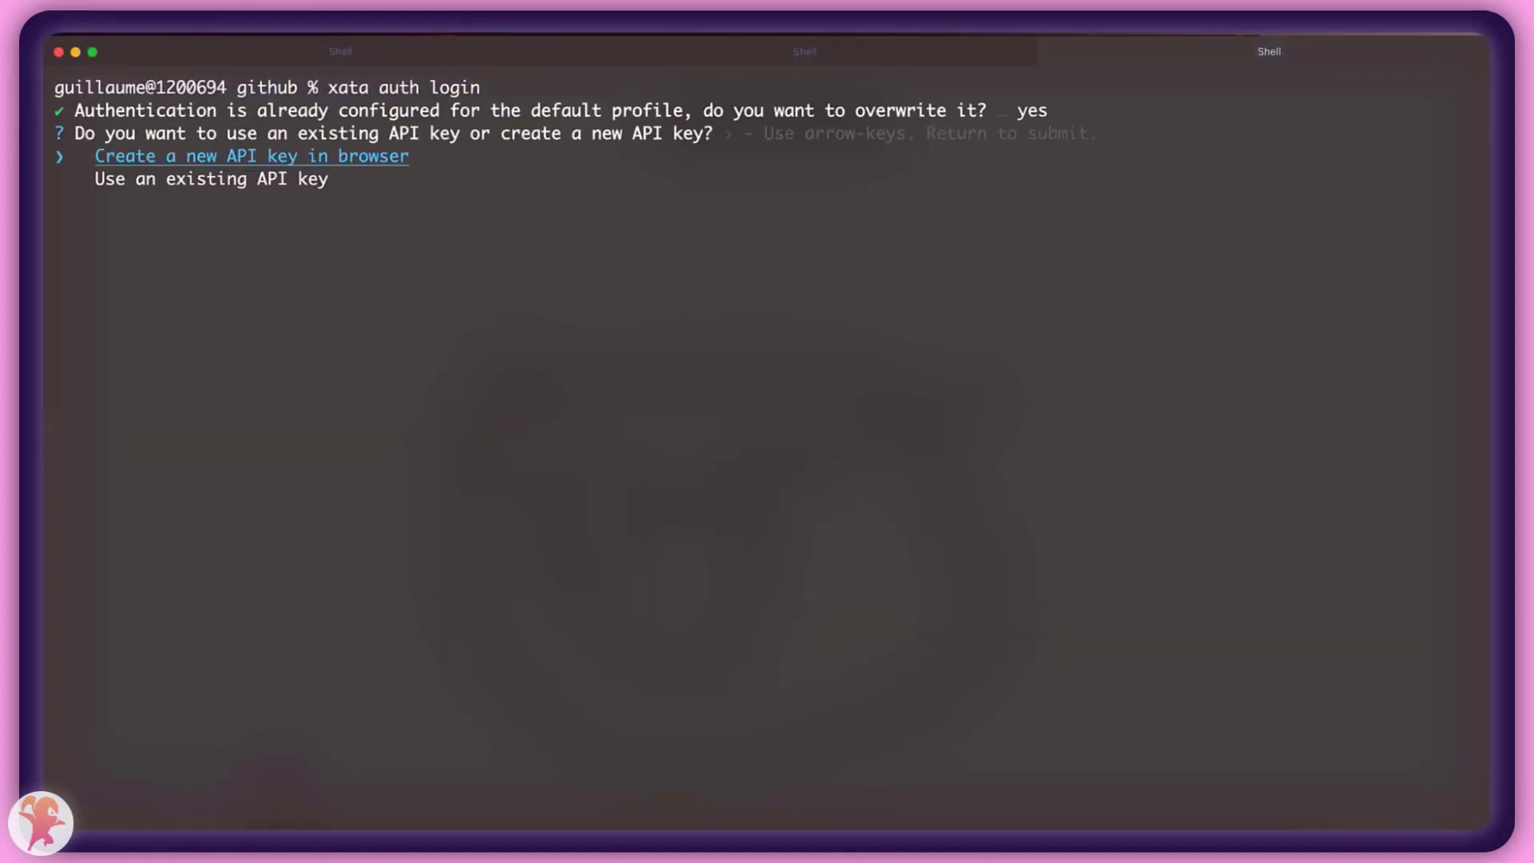
{"action": "key", "text": "Return"}
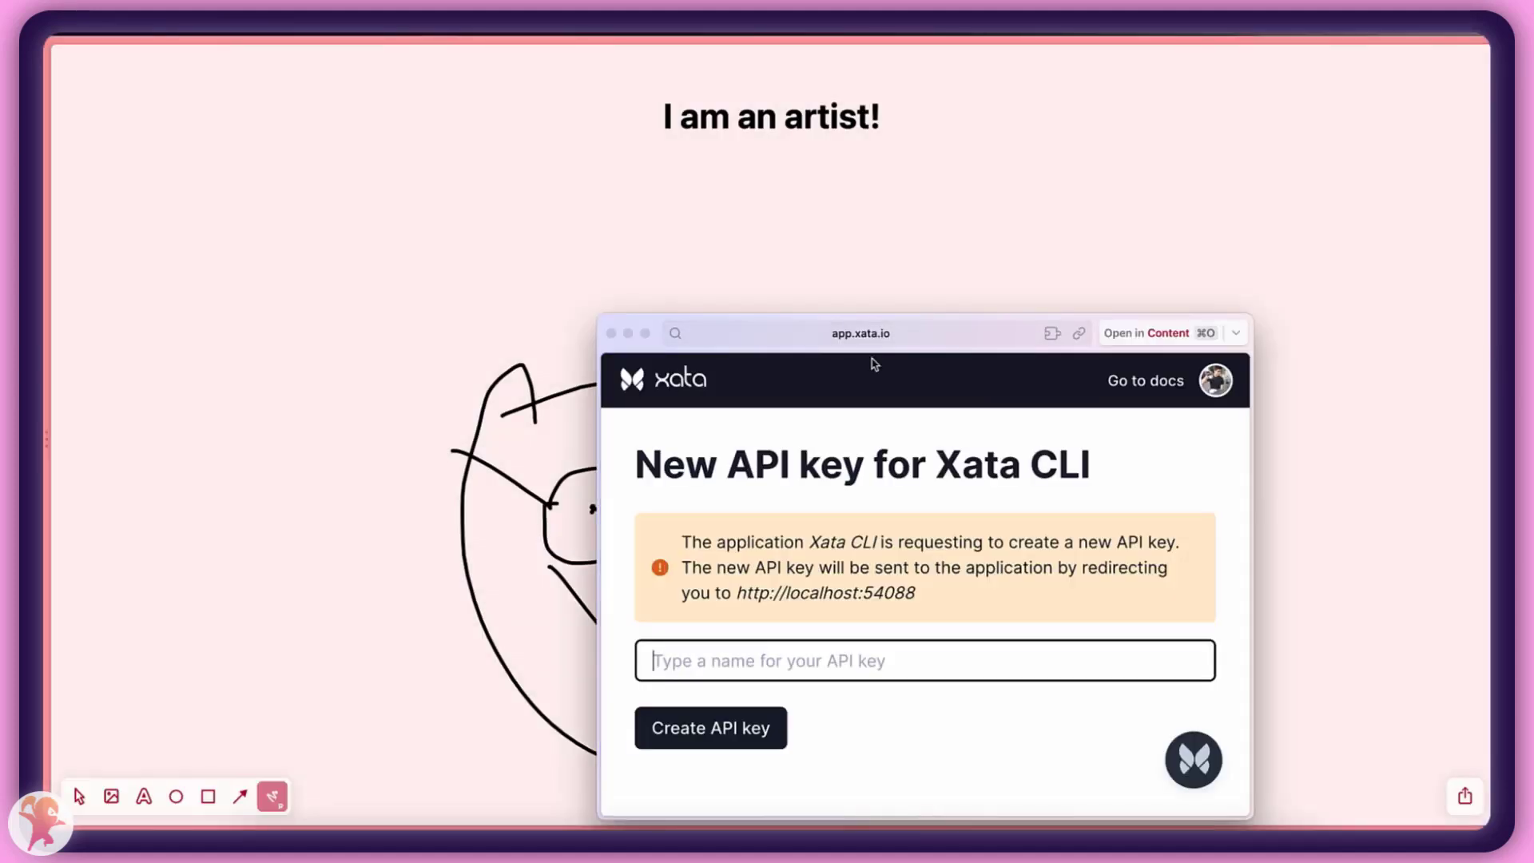
{"action": "left_click_drag", "start_coordinate": [640, 360], "coordinate": [891, 184]}
{"action": "left_click", "coordinate": [998, 485]}
{"action": "type", "text": "api-key1"}
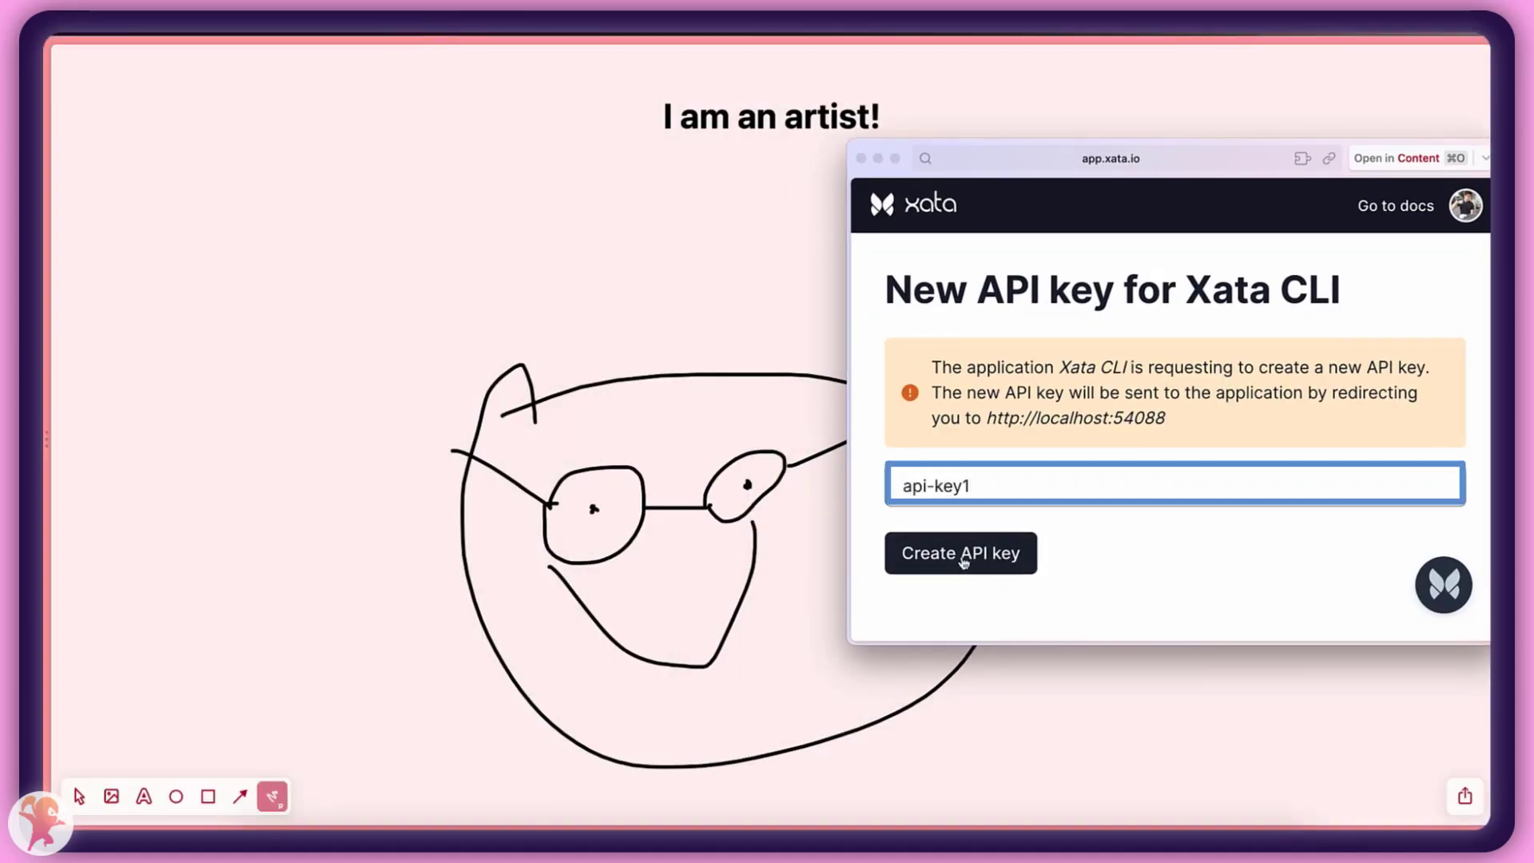
{"action": "left_click", "coordinate": [965, 555]}
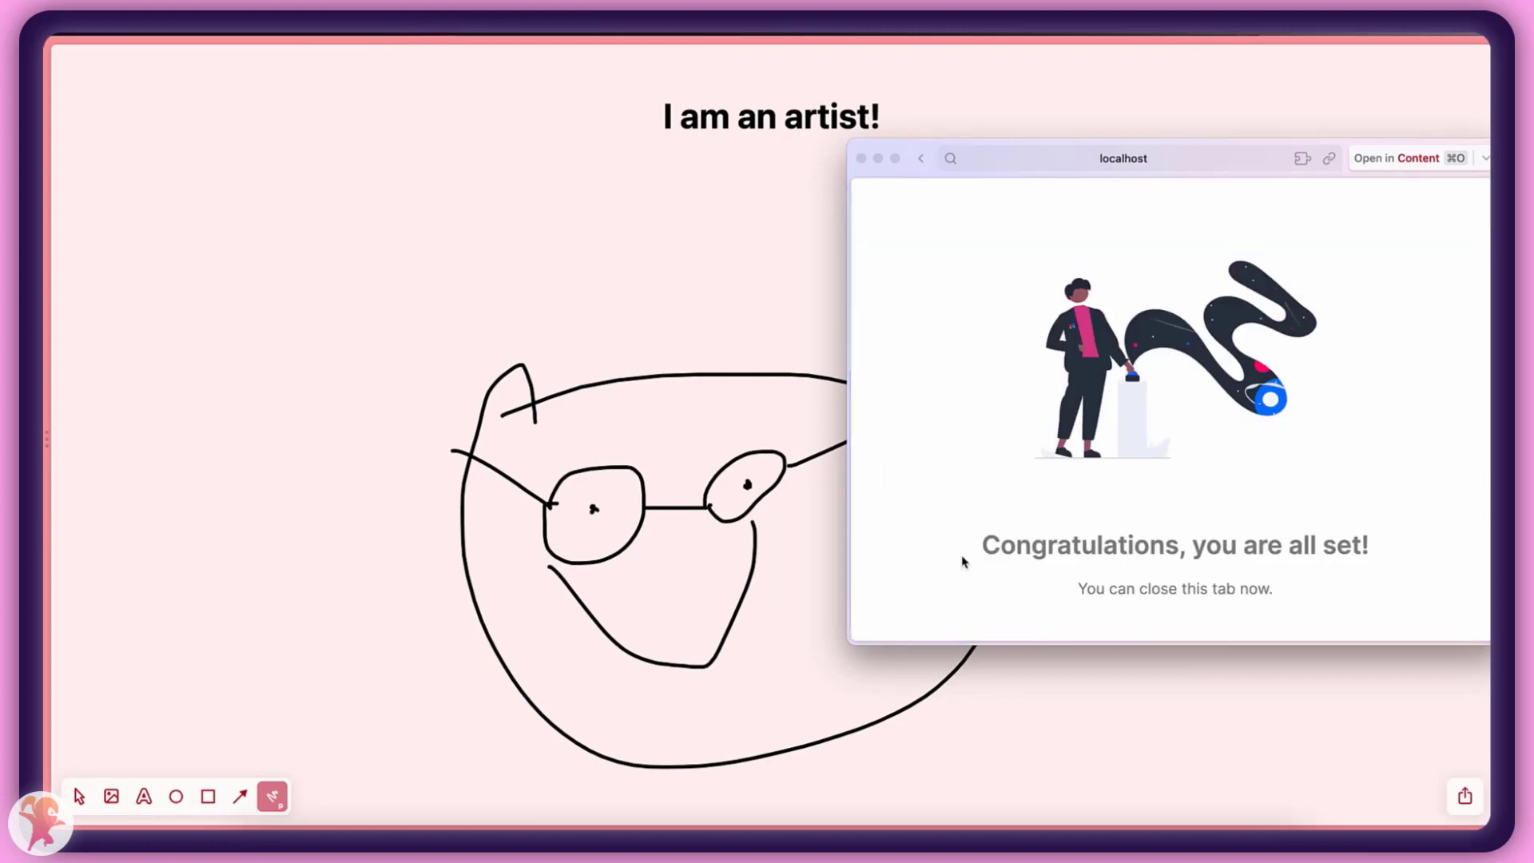
{"action": "key", "text": "super+Tab"}
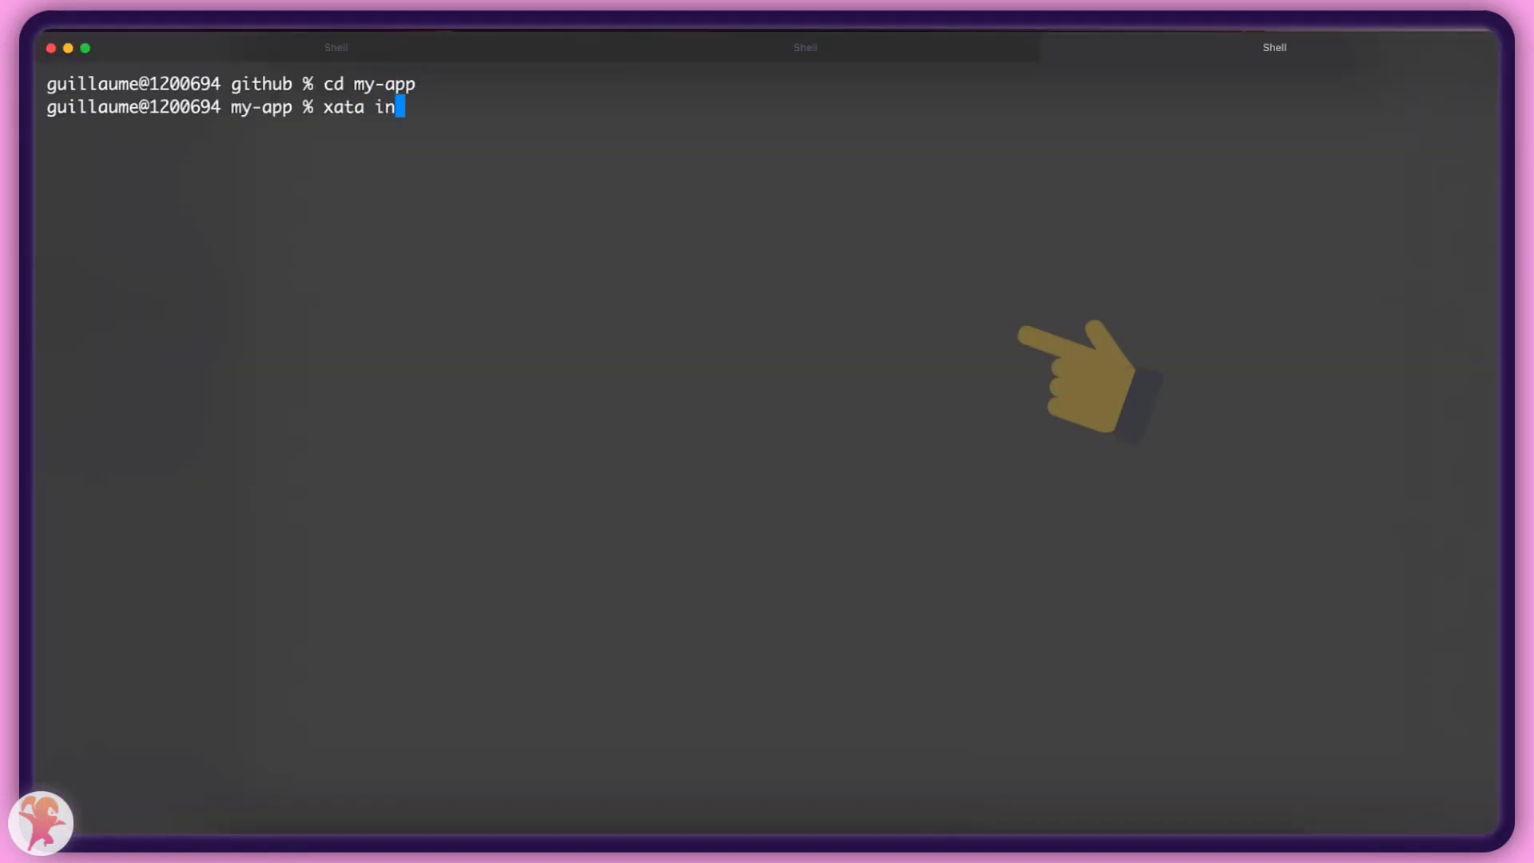
Run xata init choosing server-components, TypeScript code generation and lib/xata.ts as output.
{"action": "key", "text": "Return"}
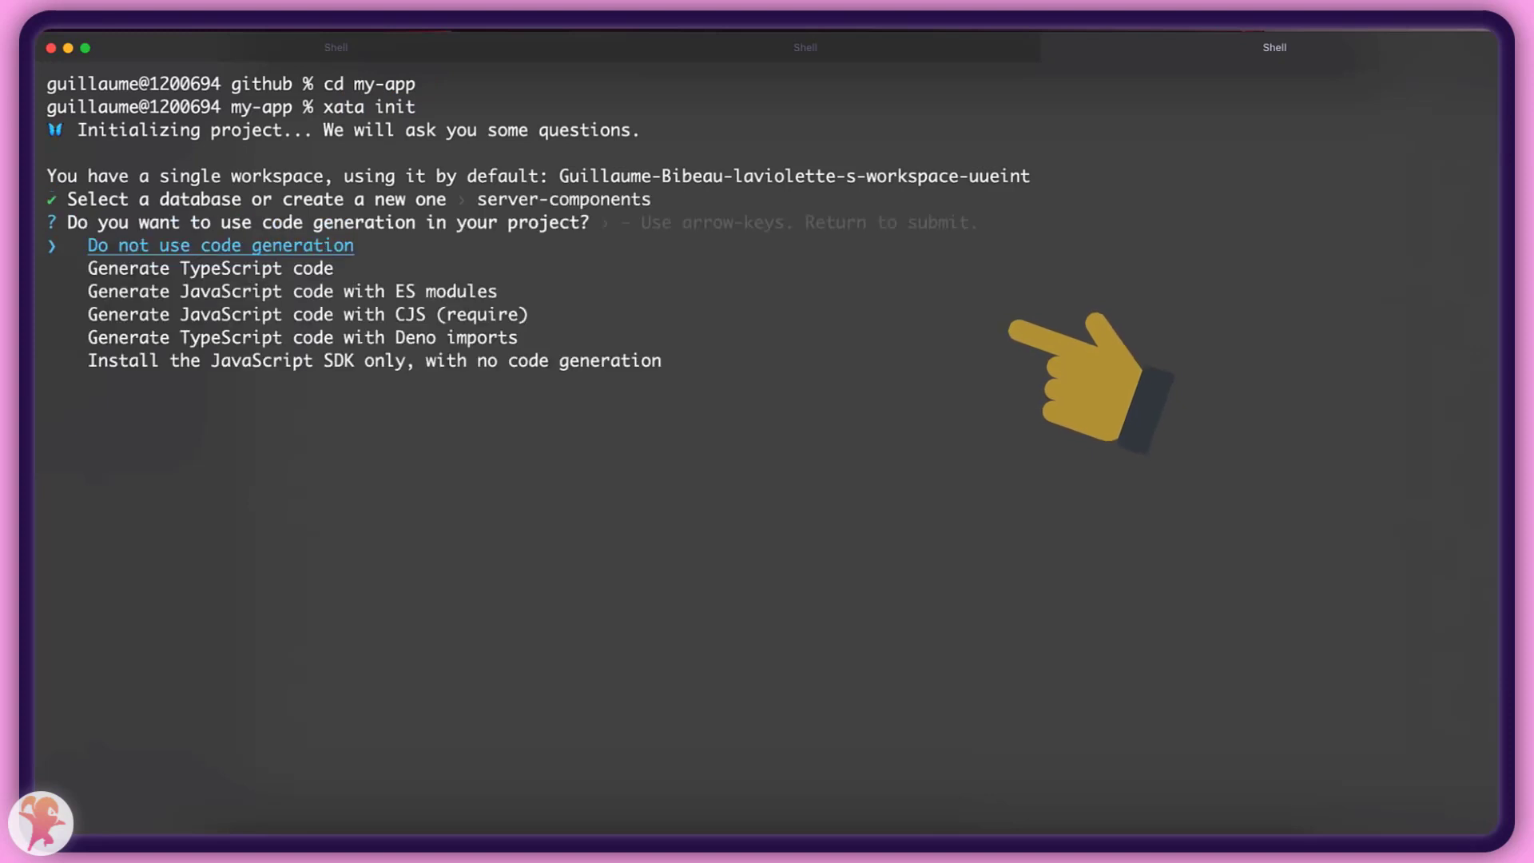
{"action": "key", "text": "Down"}
{"action": "key", "text": "Return"}
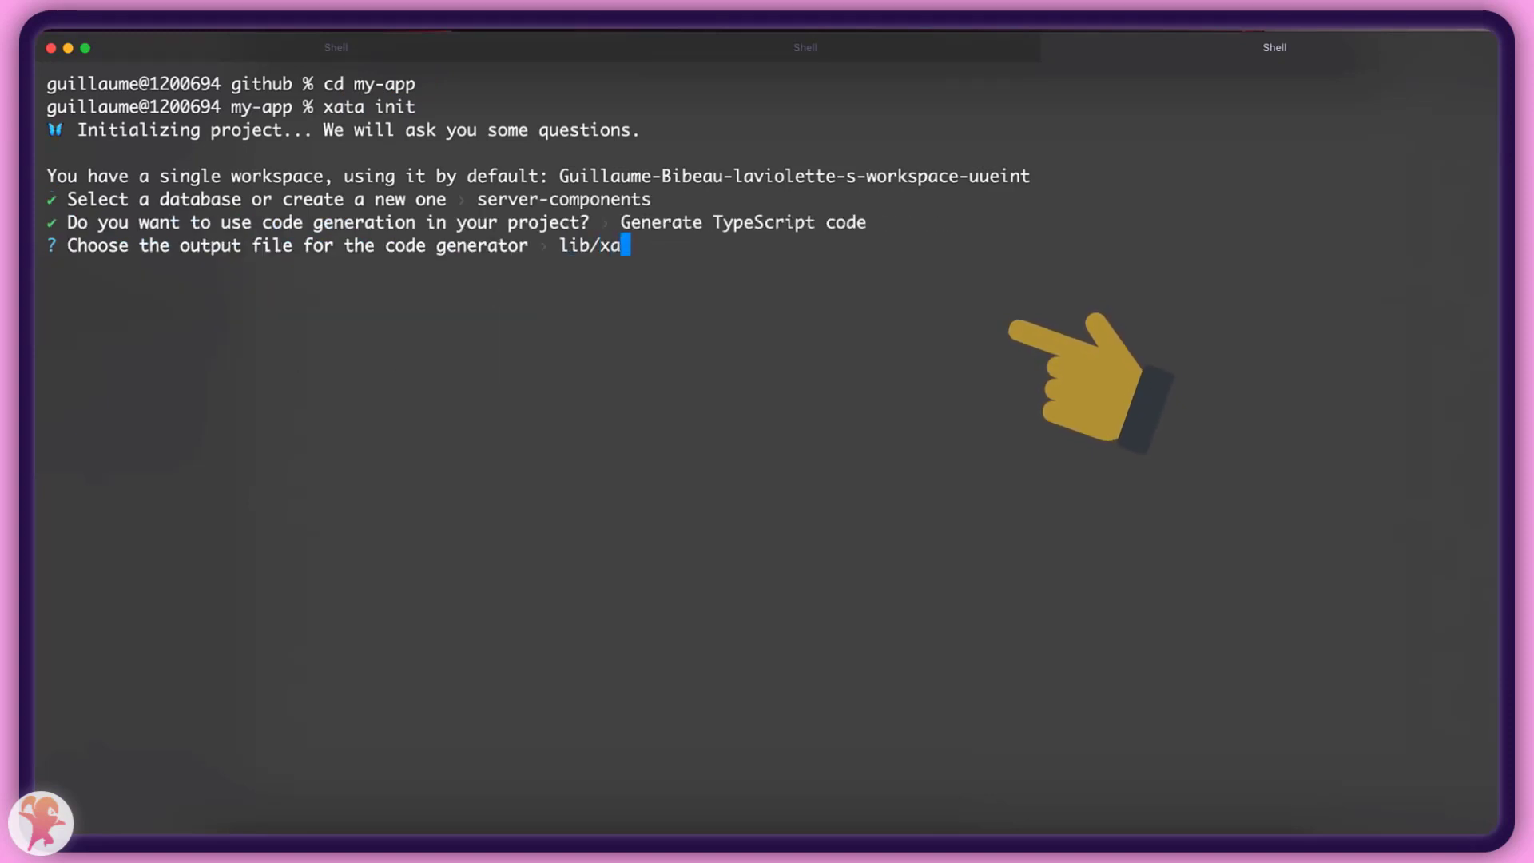
{"action": "key", "text": "Return"}
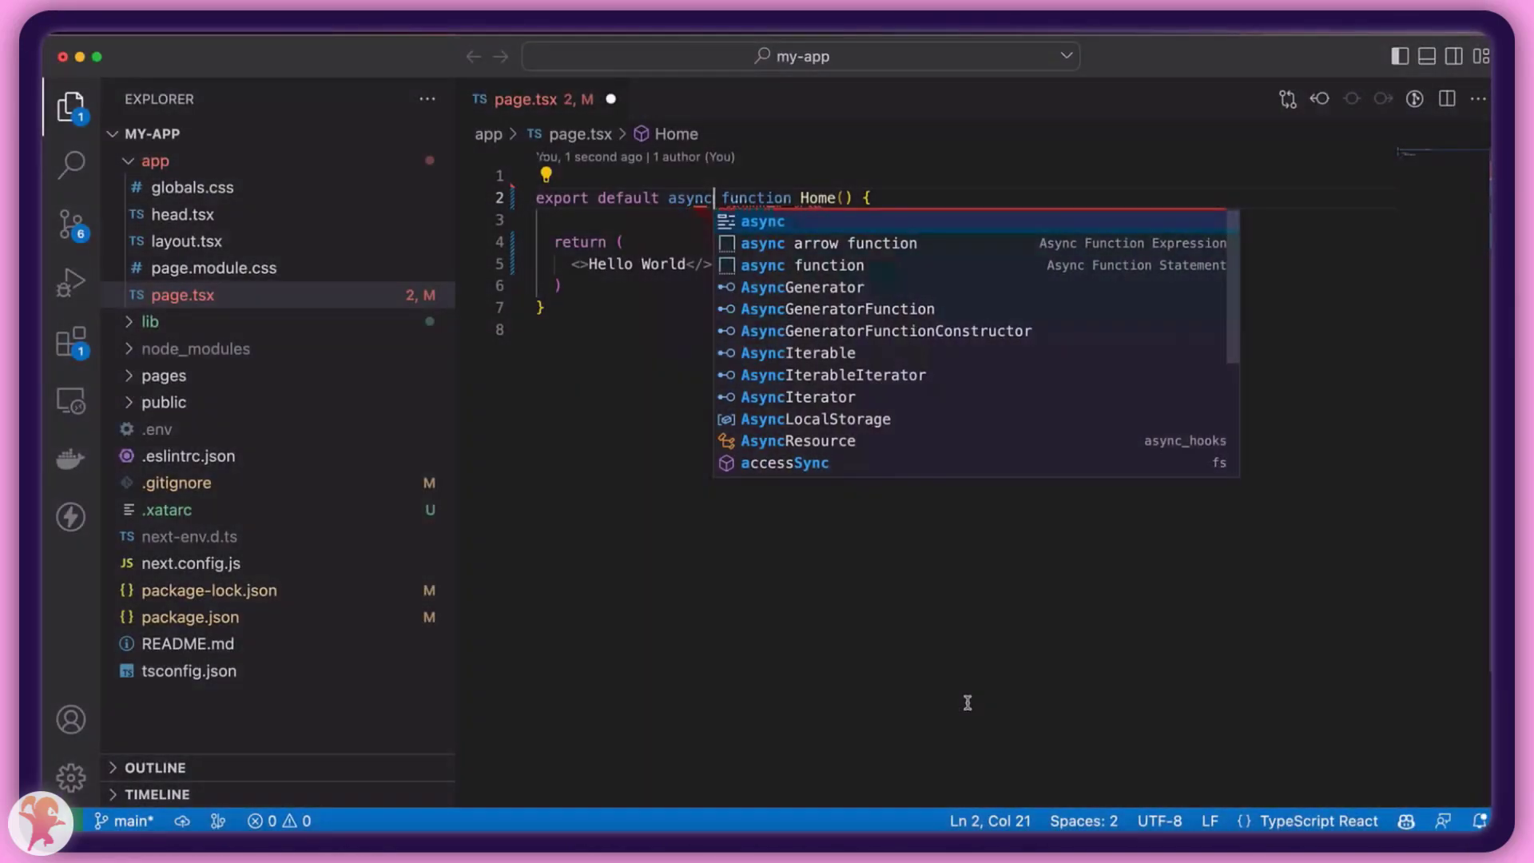
Make Home async and add const client = getXataClient() with its auto-import.
{"action": "left_click", "coordinate": [597, 198]}
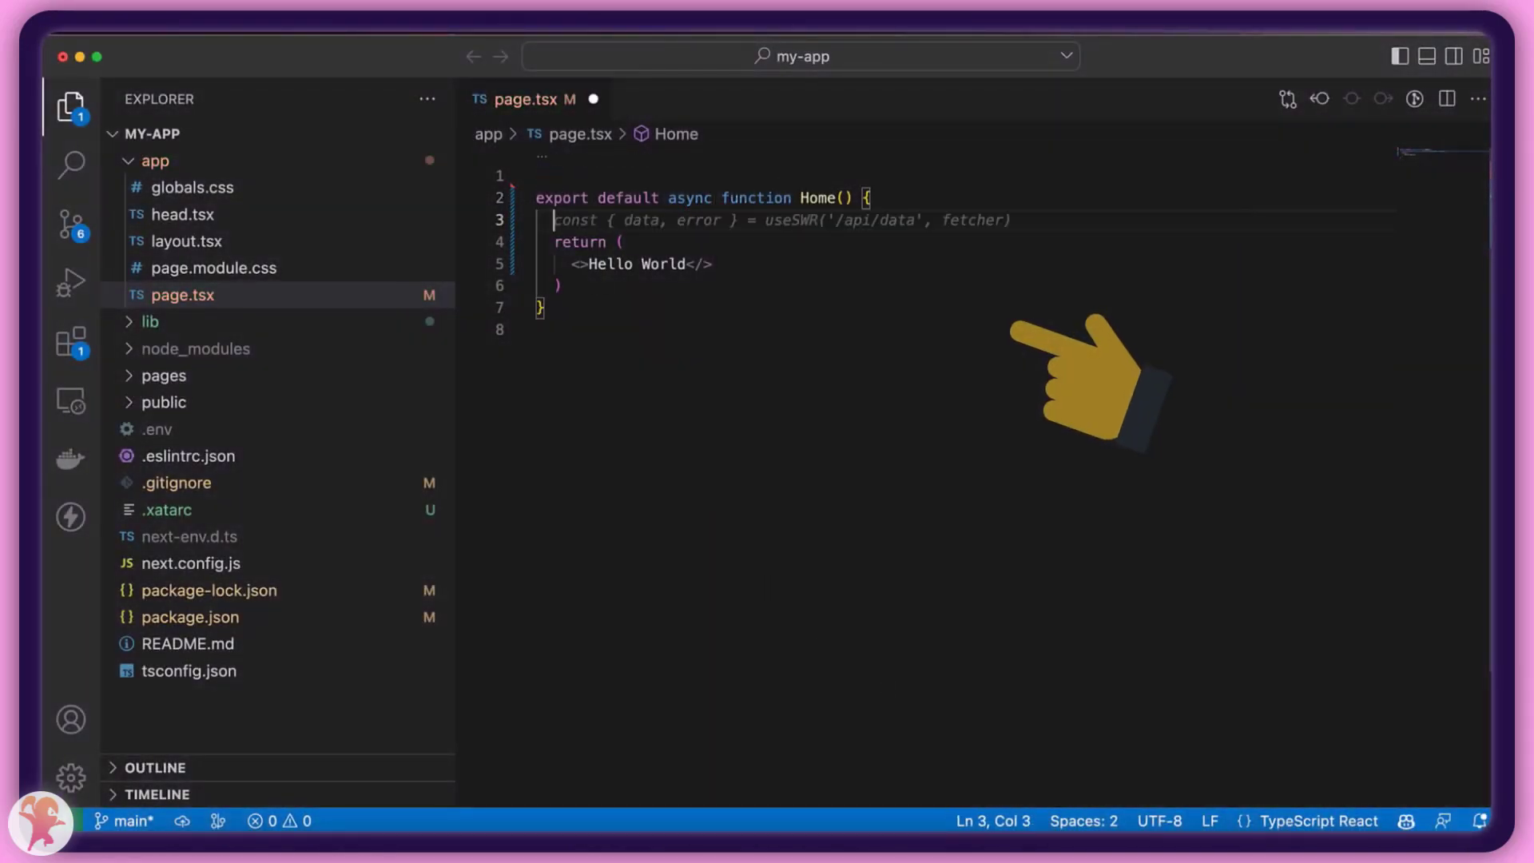
{"action": "type", "text": "const client = "}
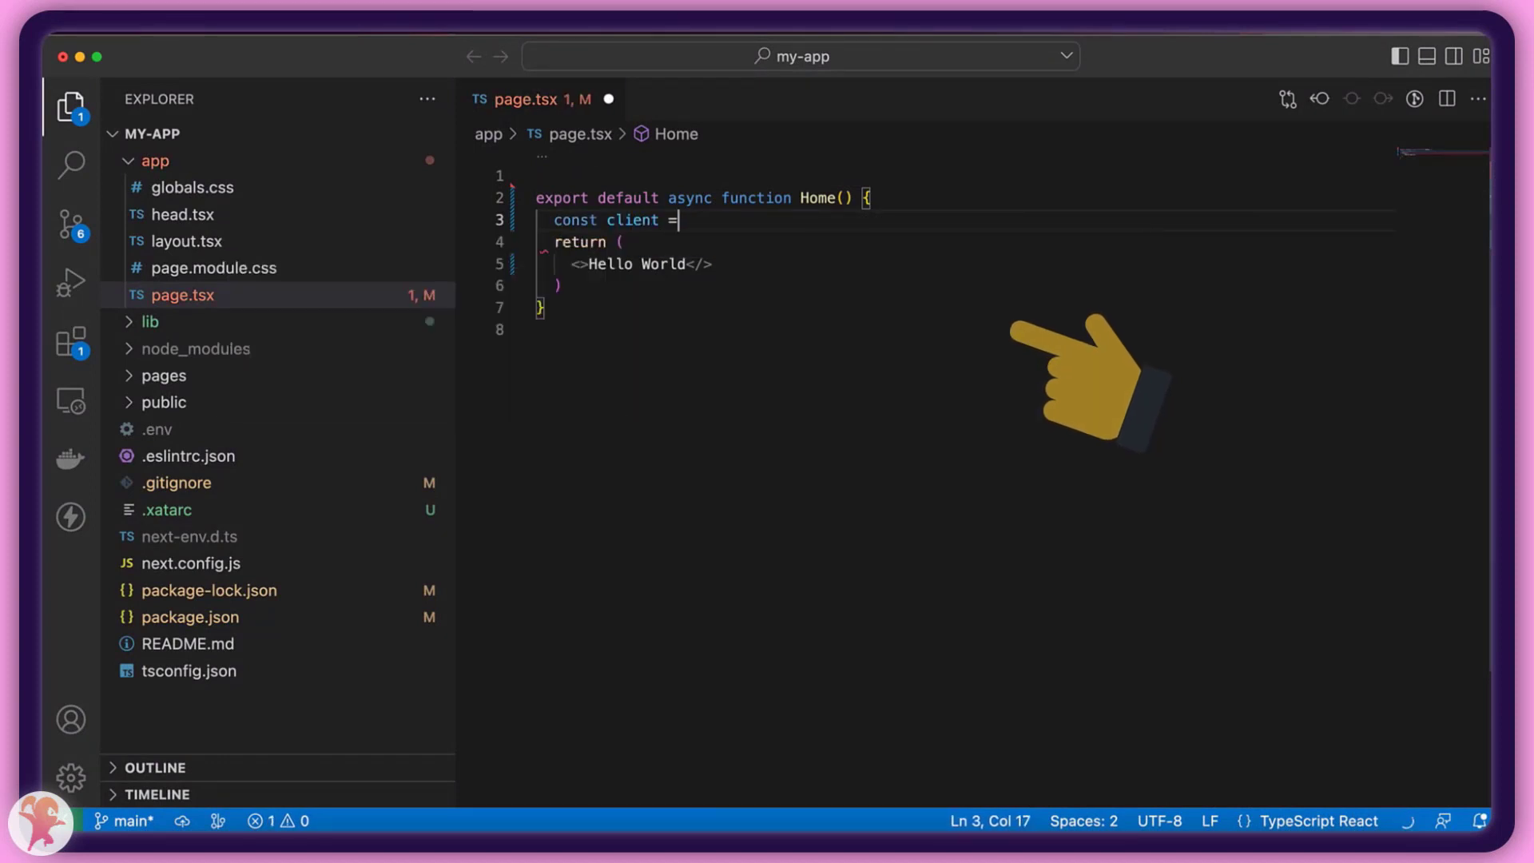
{"action": "type", "text": "getX"}
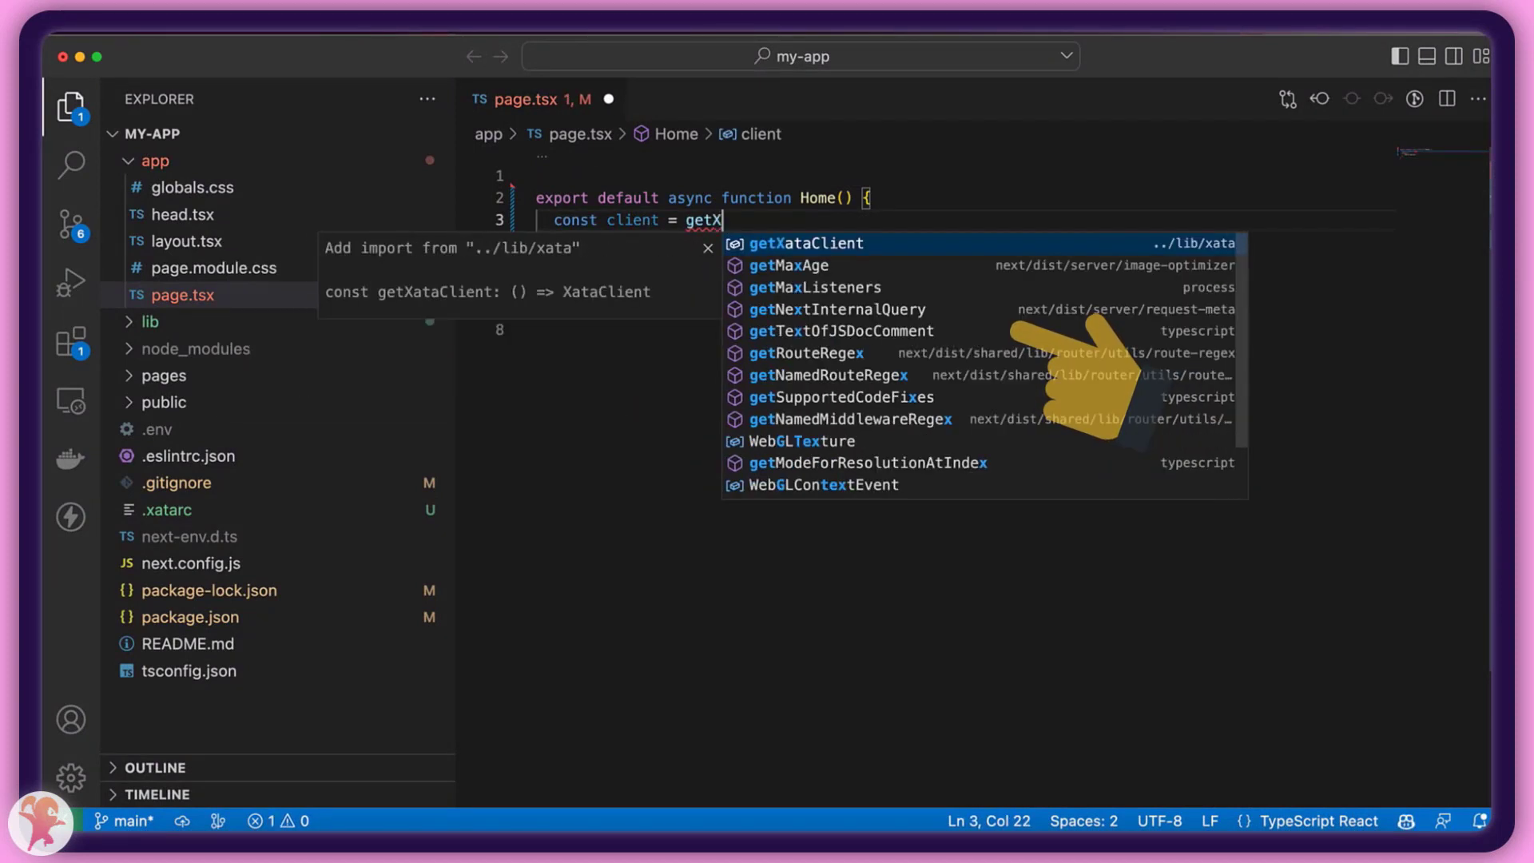
{"action": "key", "text": "Tab"}
{"action": "type", "text": "()"}
{"action": "key", "text": "Return"}
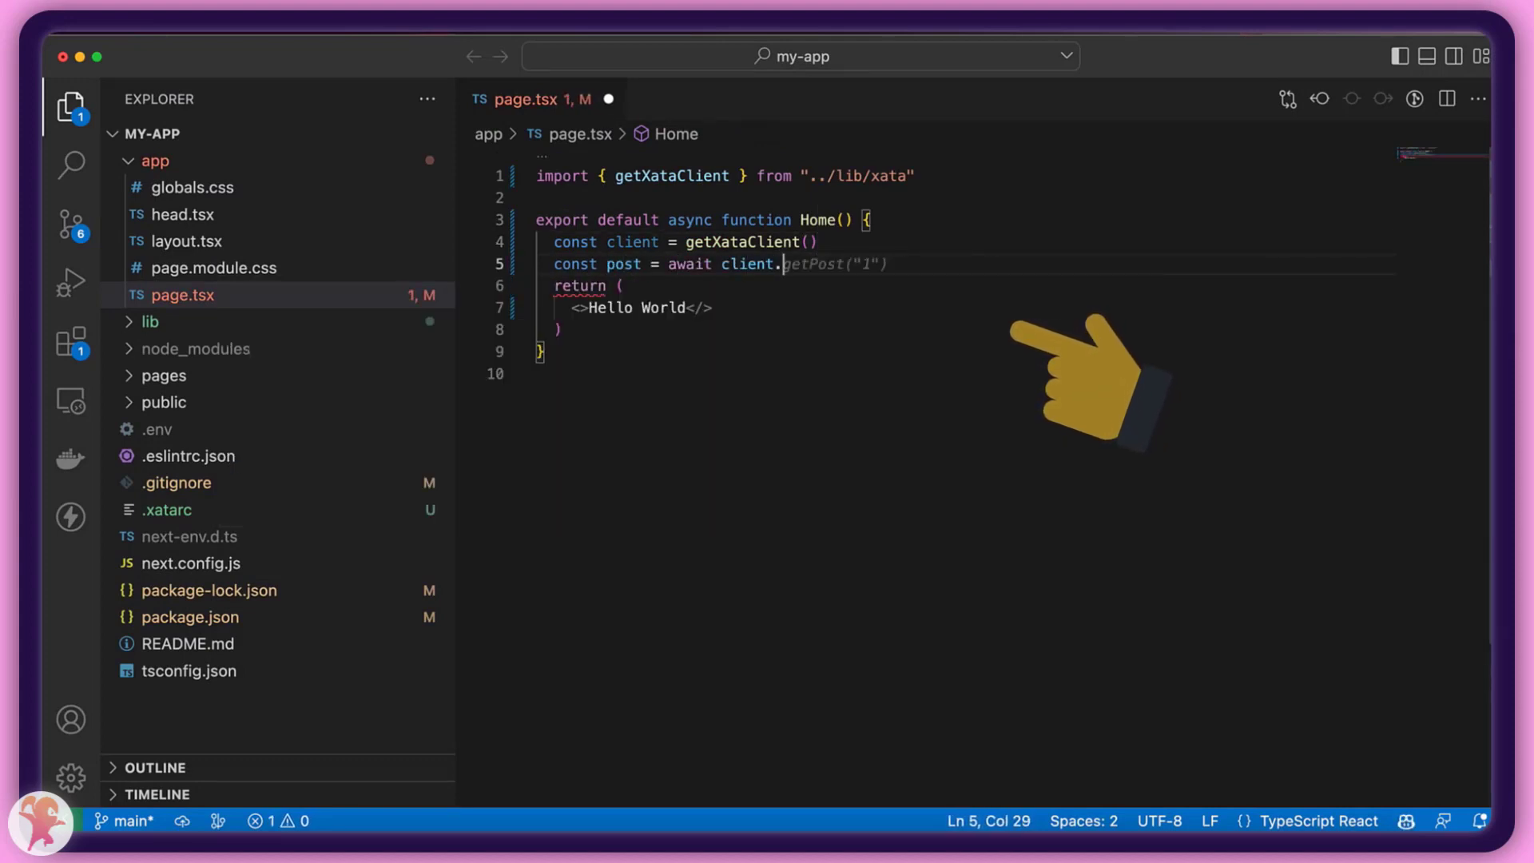
{"action": "type", "text": "db"}
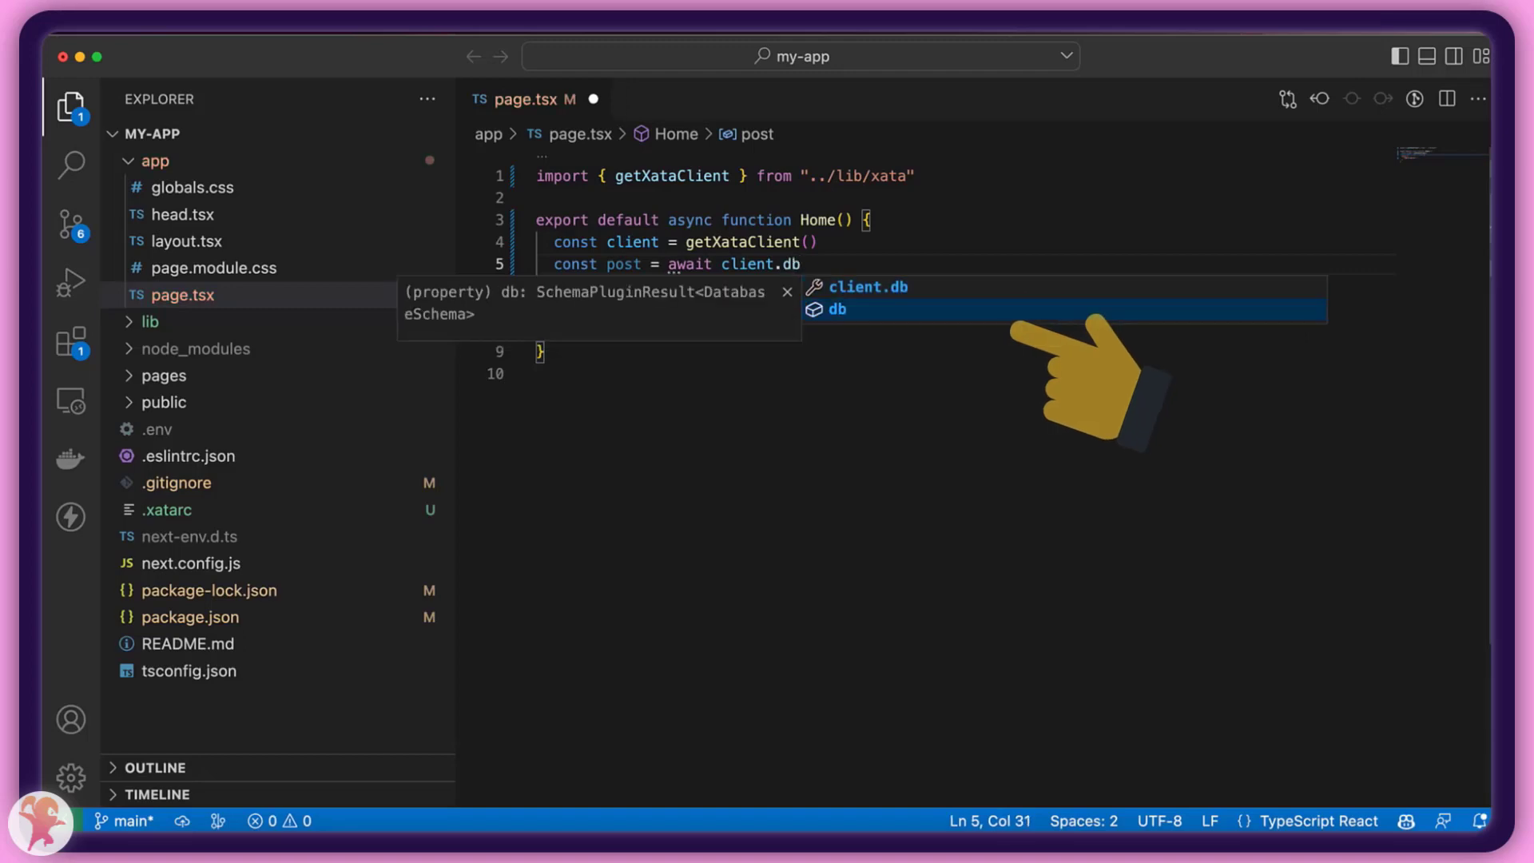
Add const post = await client.db.Posts.getFirst() to fetch the first Posts record.
{"action": "key", "text": "Tab"}
{"action": "type", "text": "."}
{"action": "key", "text": "Down"}
{"action": "key", "text": "Tab"}
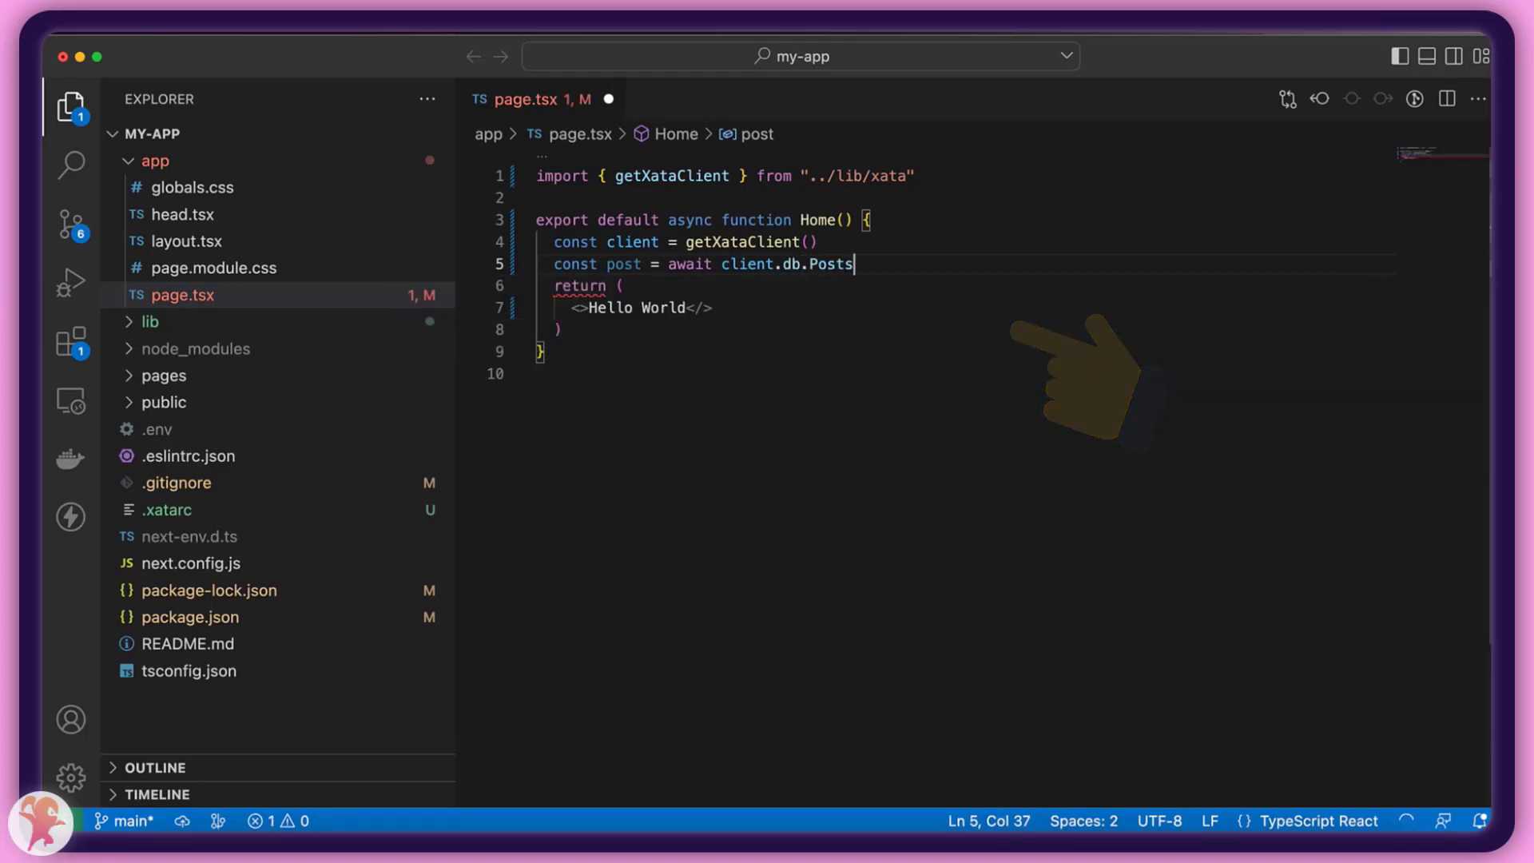
{"action": "type", "text": ".get"}
{"action": "key", "text": "Down"}
{"action": "key", "text": "Tab"}
{"action": "type", "text": "()"}
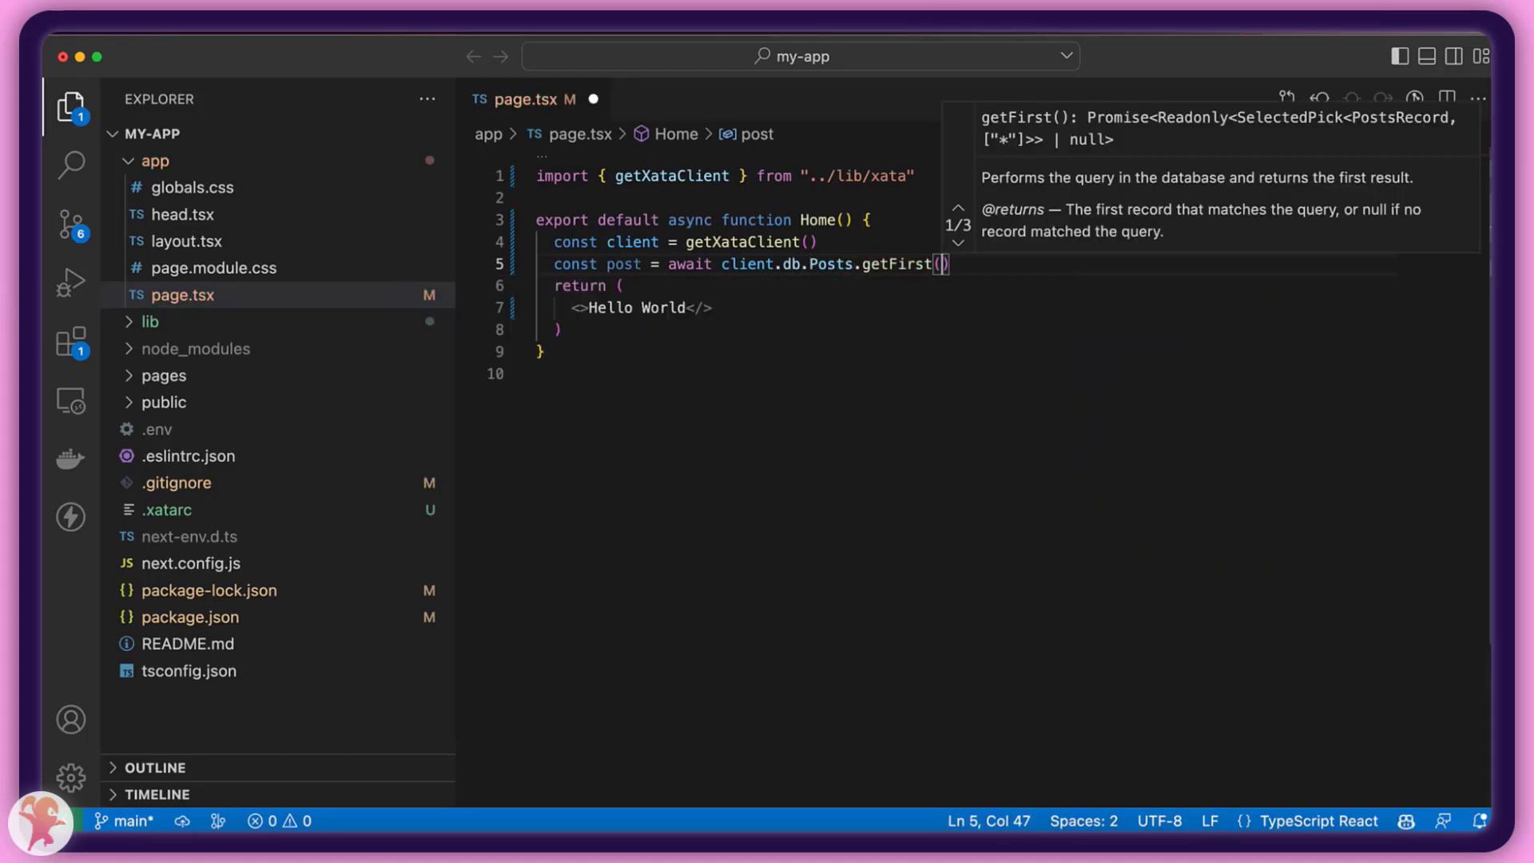
{"action": "key", "text": "Escape"}
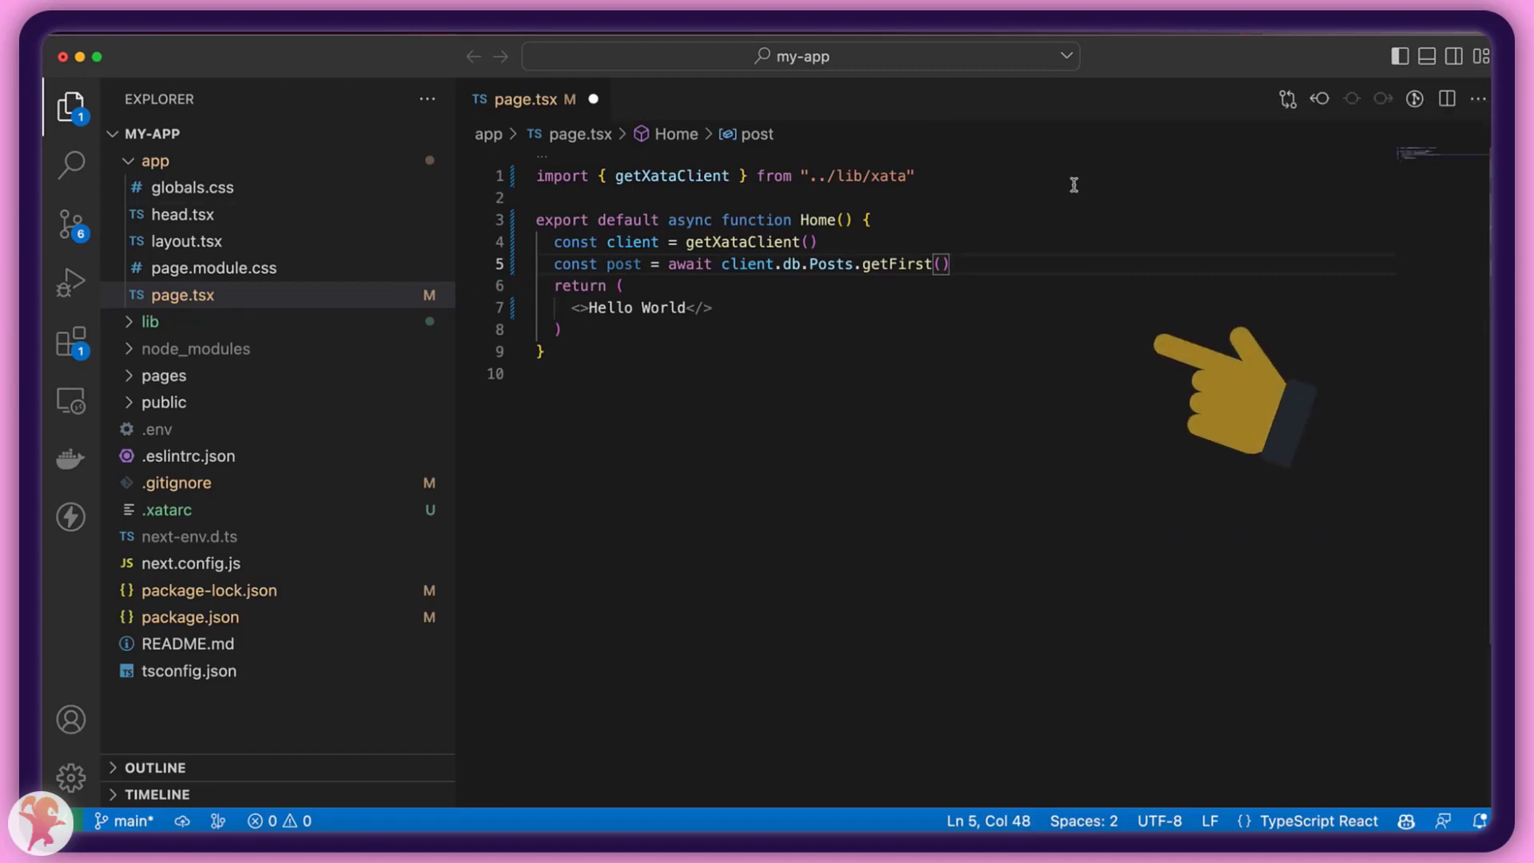
{"action": "type", "text": "post."}
Start reading post fields, moving the completion list toward the title property.
{"action": "key", "text": "Down"}
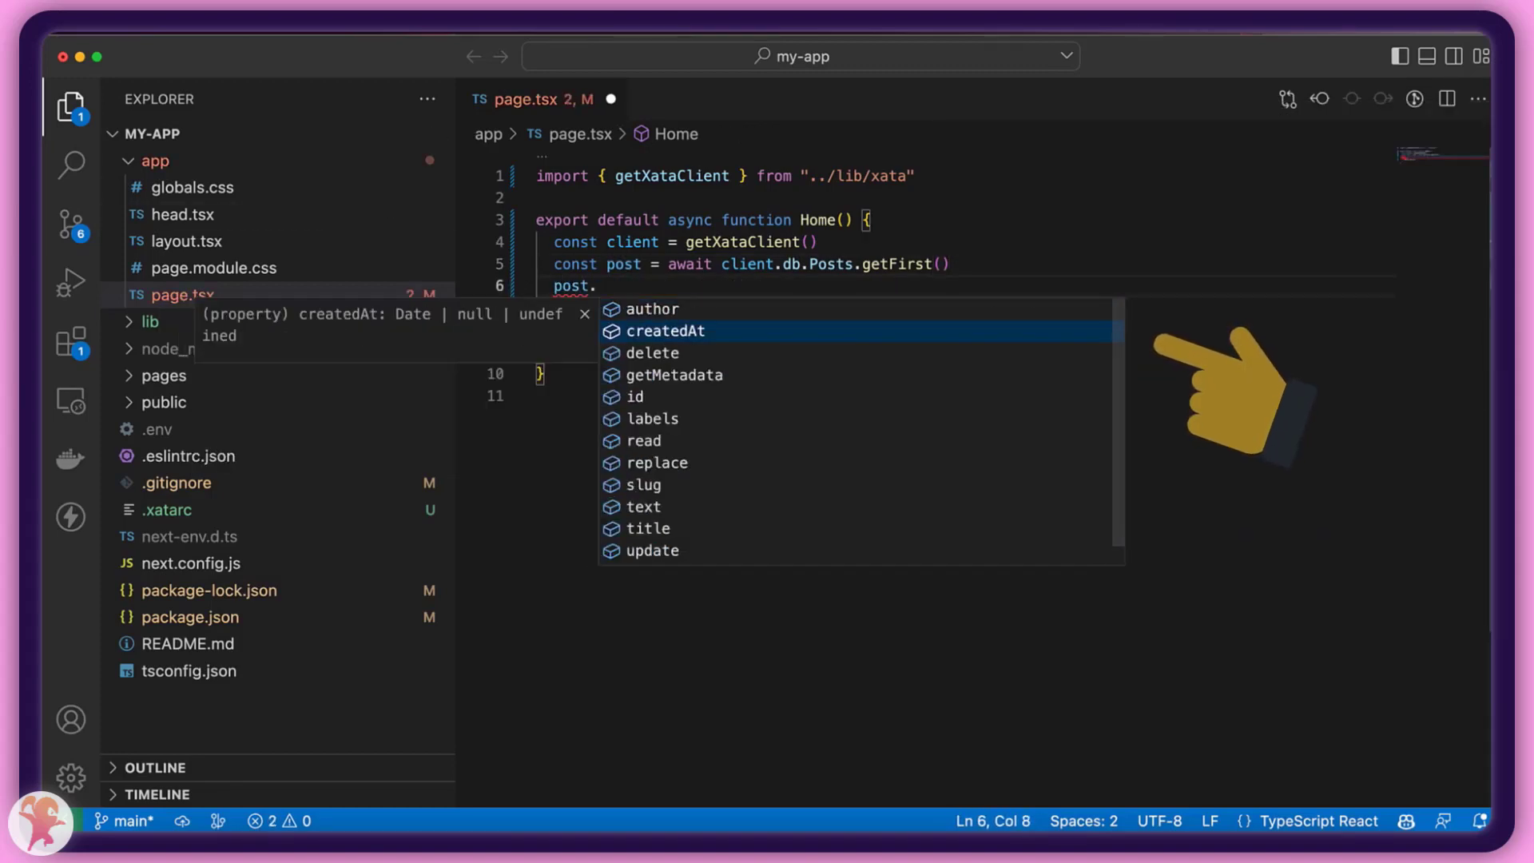
{"action": "key", "text": "Down"}
{"action": "key", "text": "Down"}
{"action": "key", "text": "Down"}
{"action": "key", "text": "Down"}
{"action": "key", "text": "Down"}
{"action": "key", "text": "Down"}
{"action": "key", "text": "Down"}
{"action": "key", "text": "Down"}
{"action": "key", "text": "Down"}
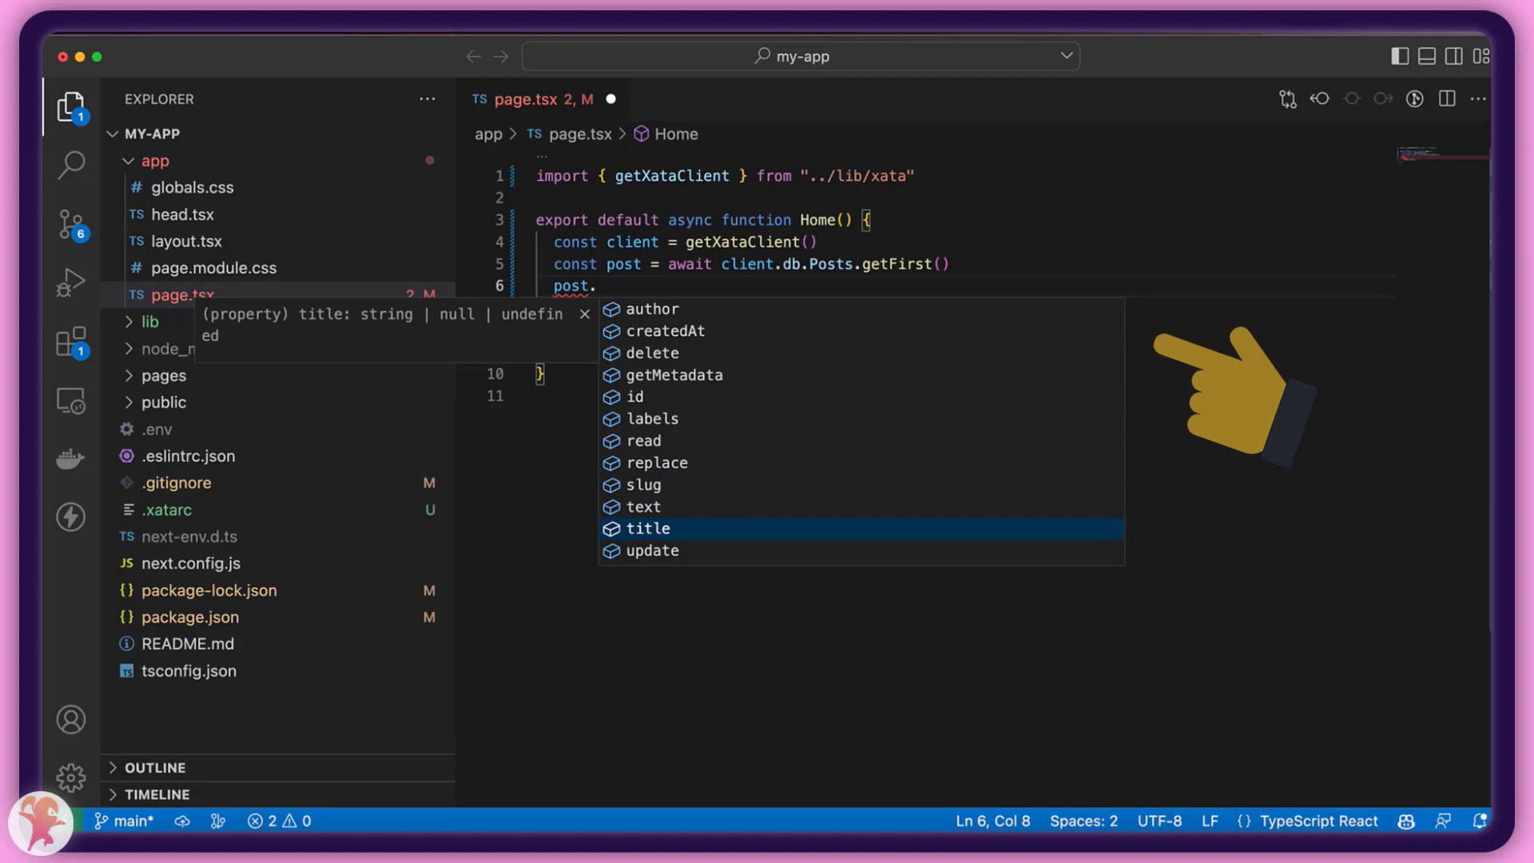